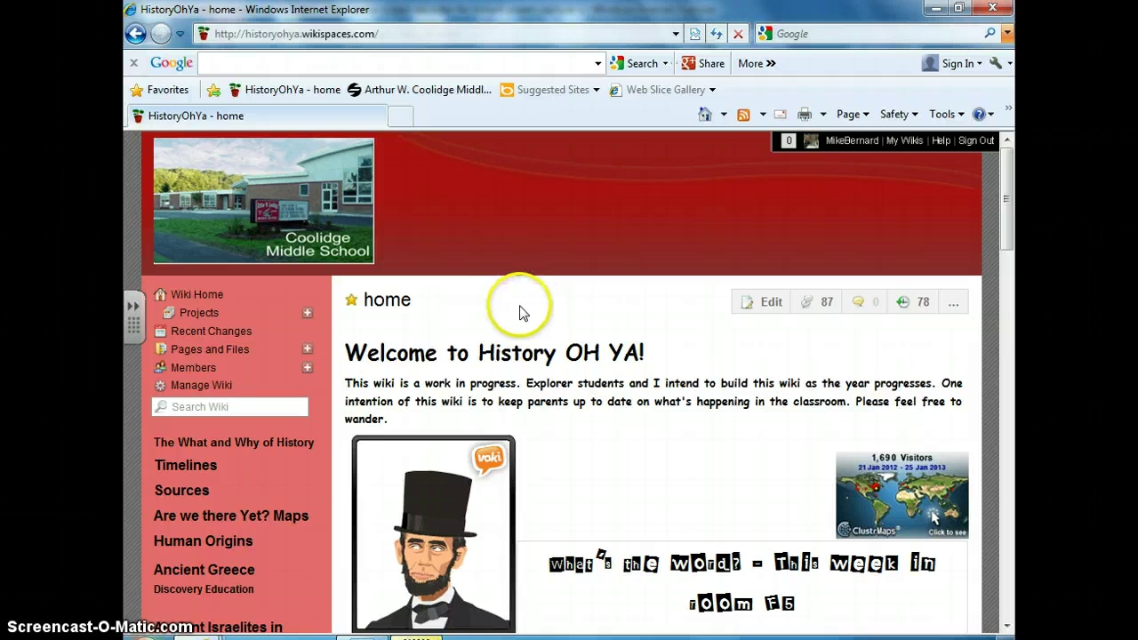
Step: Open the Museum of Fine Arts page under Ancient Egypt and scroll to the class photo
{"action": "scroll", "coordinate": [520, 313], "scroll_direction": "down", "scroll_amount": 3}
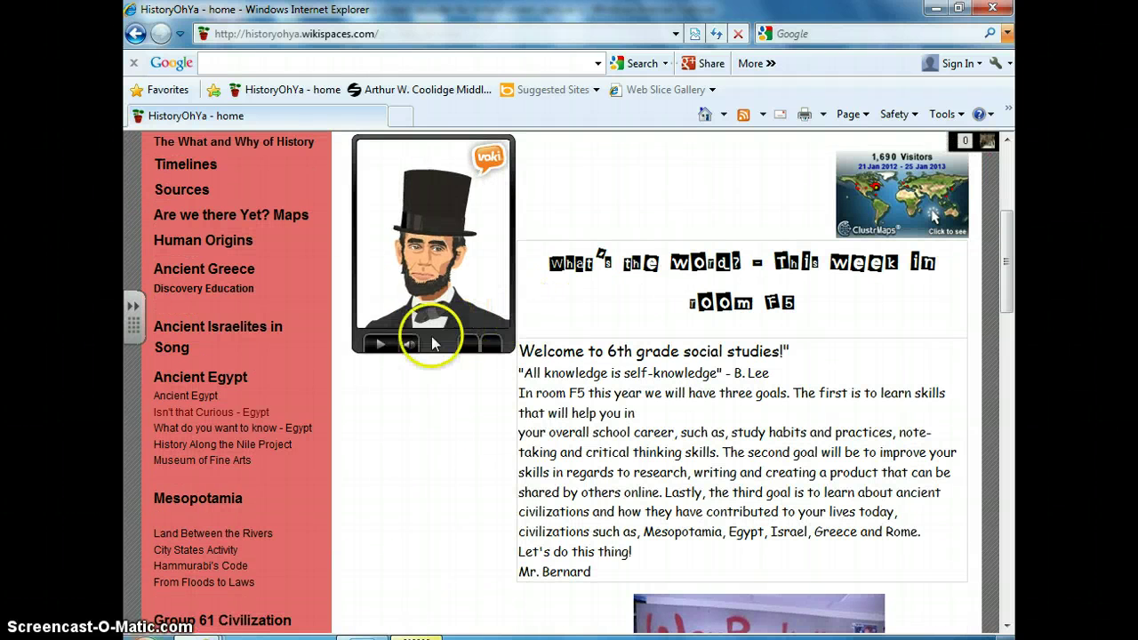
{"action": "left_click", "coordinate": [184, 470]}
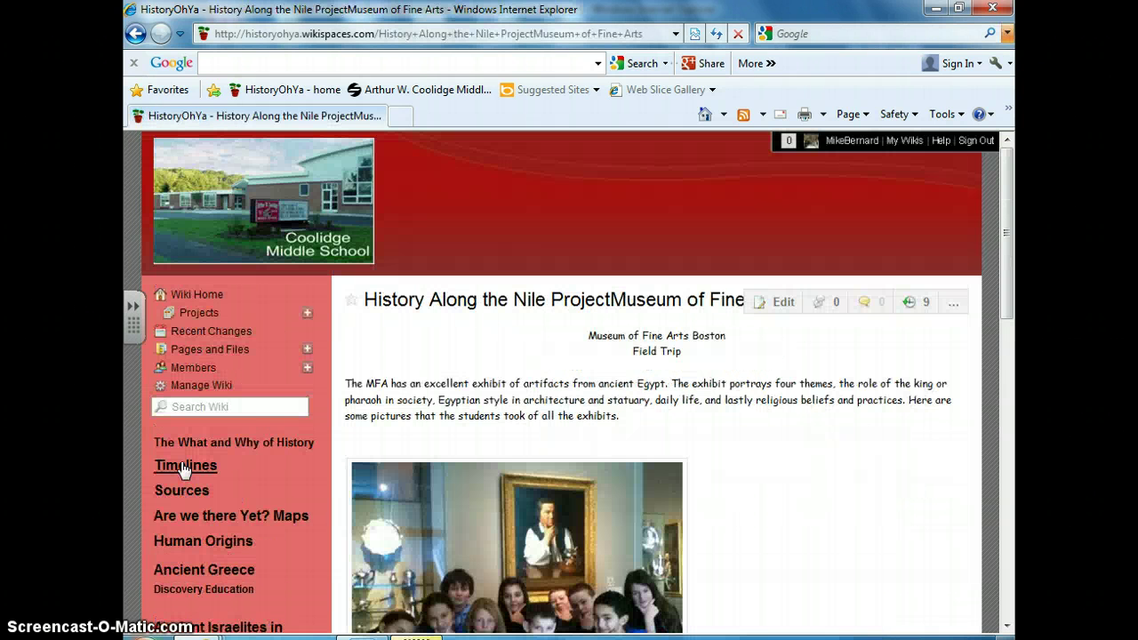
{"action": "scroll", "coordinate": [519, 364], "scroll_direction": "down", "scroll_amount": 3}
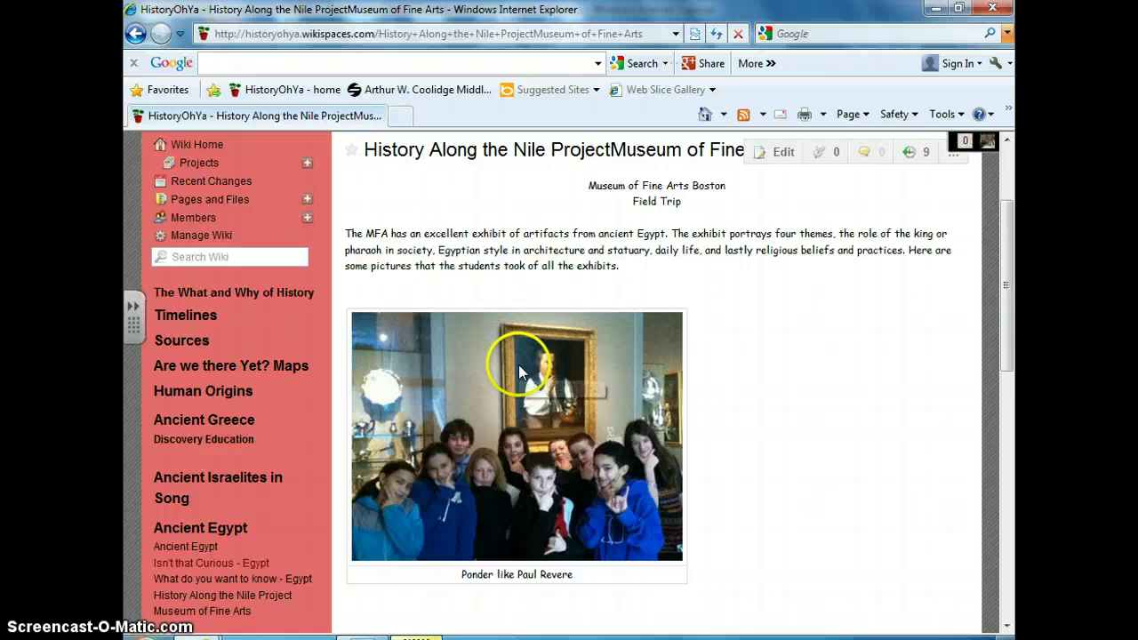
{"action": "left_click", "coordinate": [518, 365]}
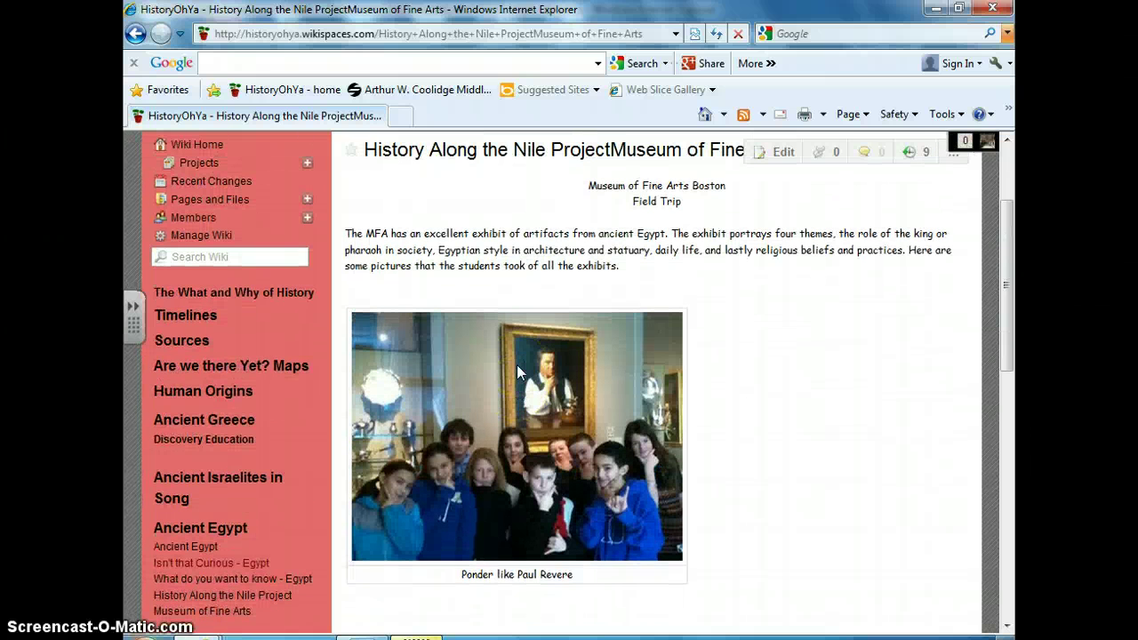
{"action": "left_click", "coordinate": [545, 358]}
{"action": "left_click", "coordinate": [561, 352]}
{"action": "left_click", "coordinate": [504, 573]}
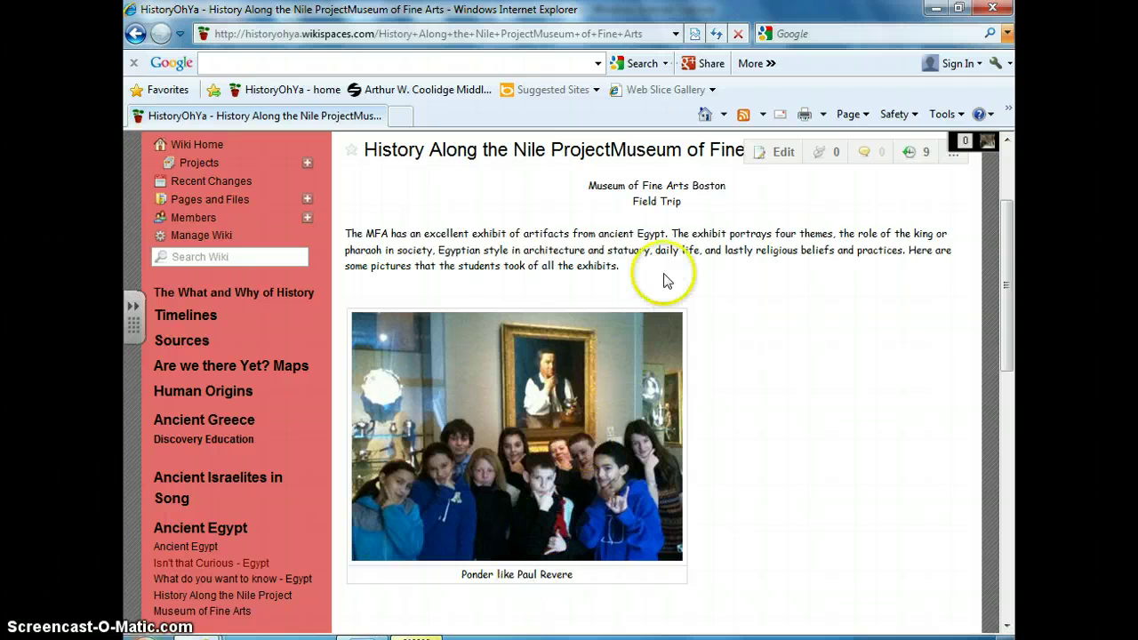
Step: Switch the Museum of Fine Arts page into edit mode and select the students' photo
{"action": "left_click", "coordinate": [779, 156]}
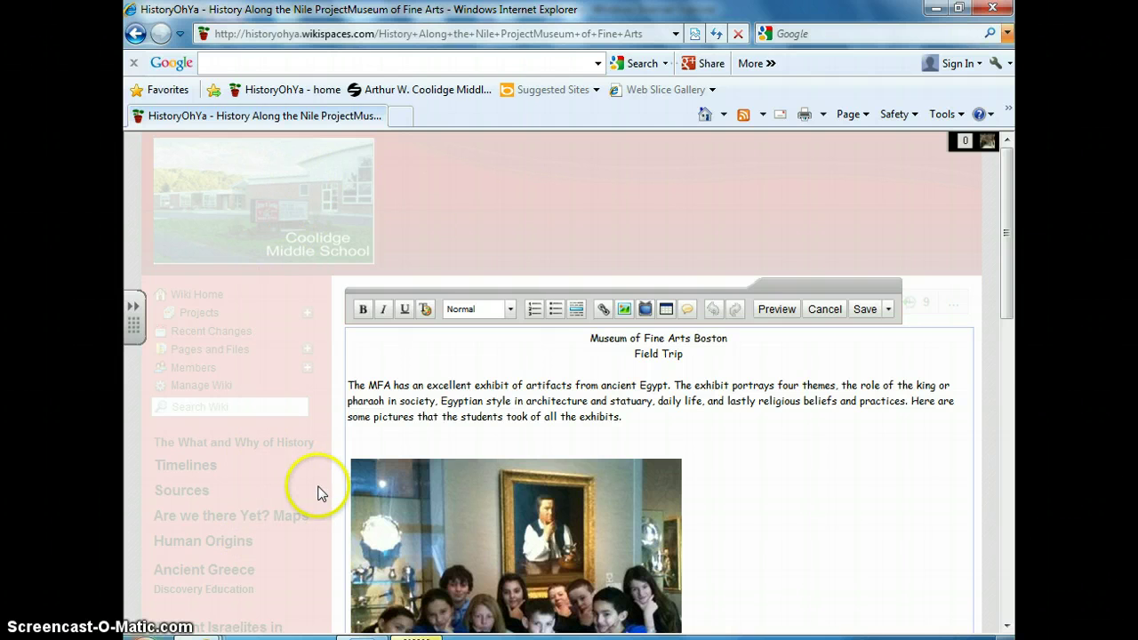
{"action": "scroll", "coordinate": [320, 491], "scroll_direction": "down", "scroll_amount": 5}
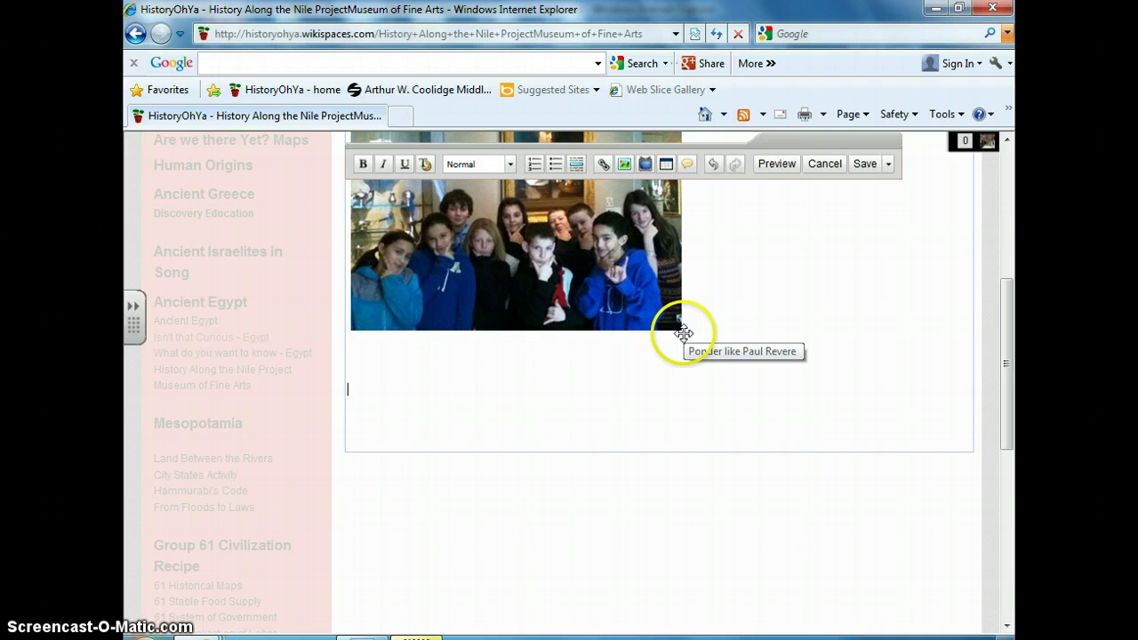
{"action": "left_click", "coordinate": [683, 333]}
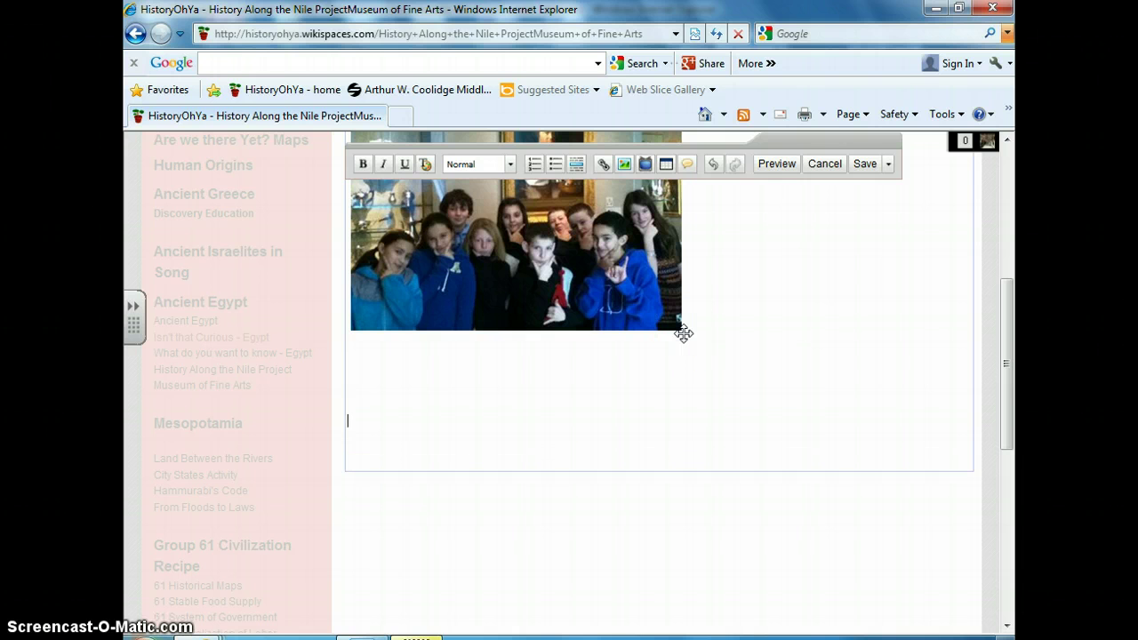
Step: Add empty lines below the students' photo and bring up the Images and Files window
{"action": "left_click", "coordinate": [376, 351]}
{"action": "left_click", "coordinate": [472, 264]}
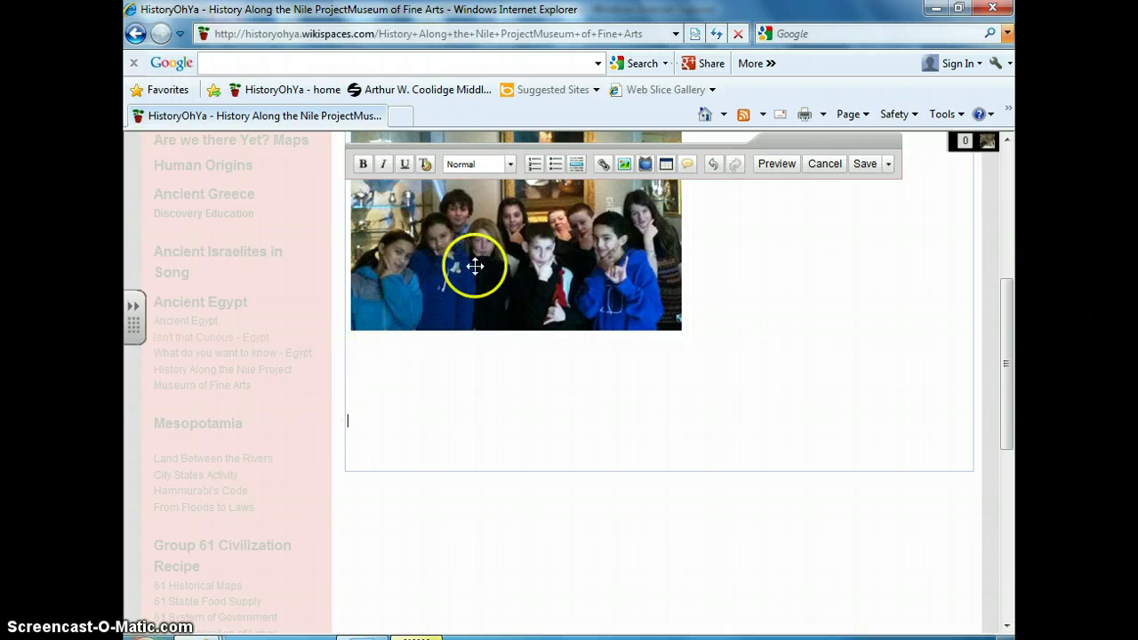
{"action": "left_click", "coordinate": [414, 348]}
{"action": "left_click", "coordinate": [384, 418]}
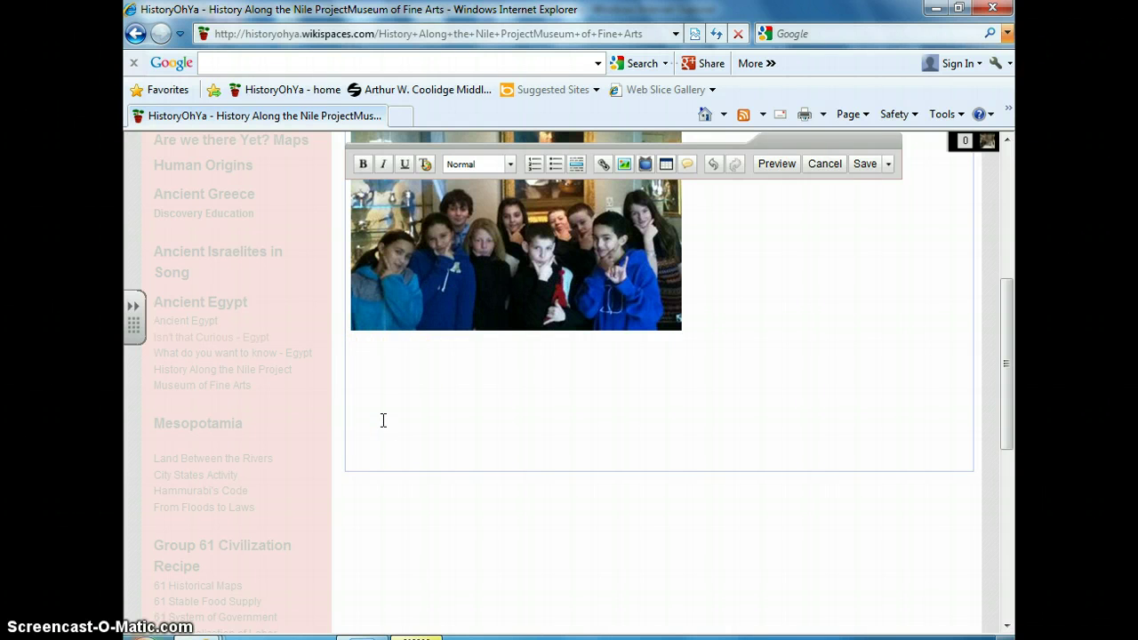
{"action": "key", "text": "Return"}
{"action": "key", "text": "Return"}
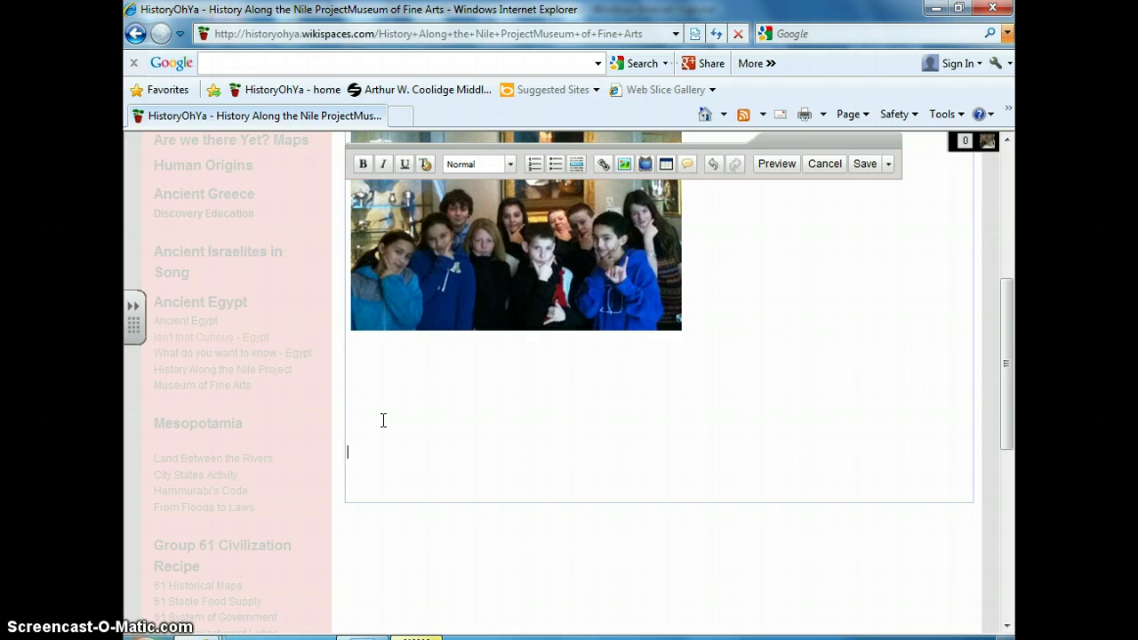
{"action": "left_click", "coordinate": [626, 167]}
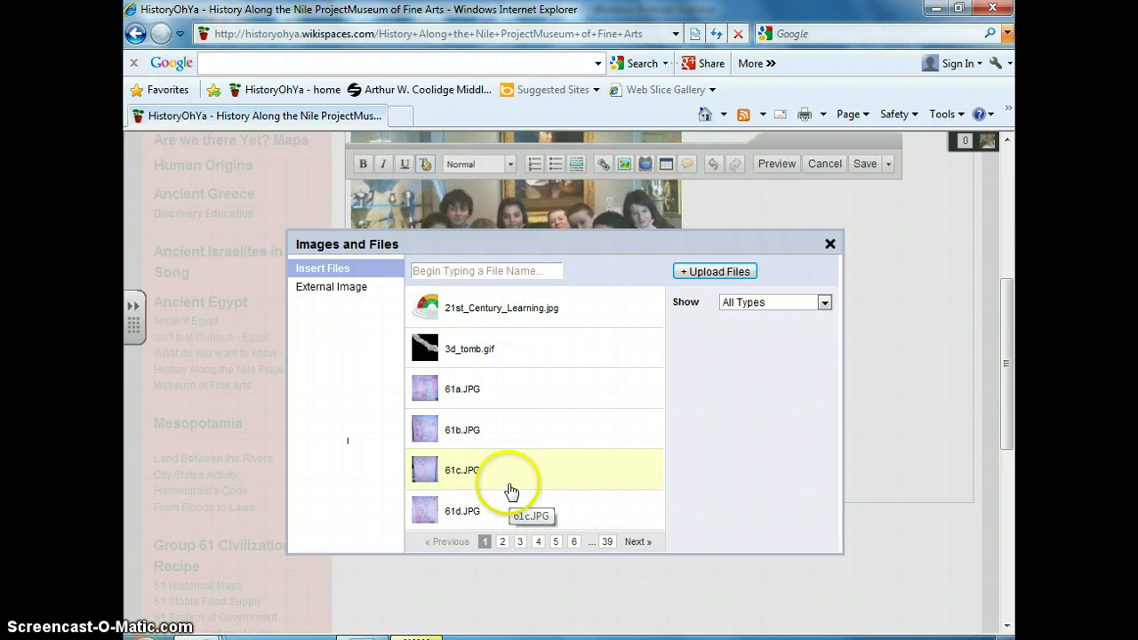
Step: Start uploading a new file from the computer with + Upload Files
{"action": "left_click", "coordinate": [695, 273]}
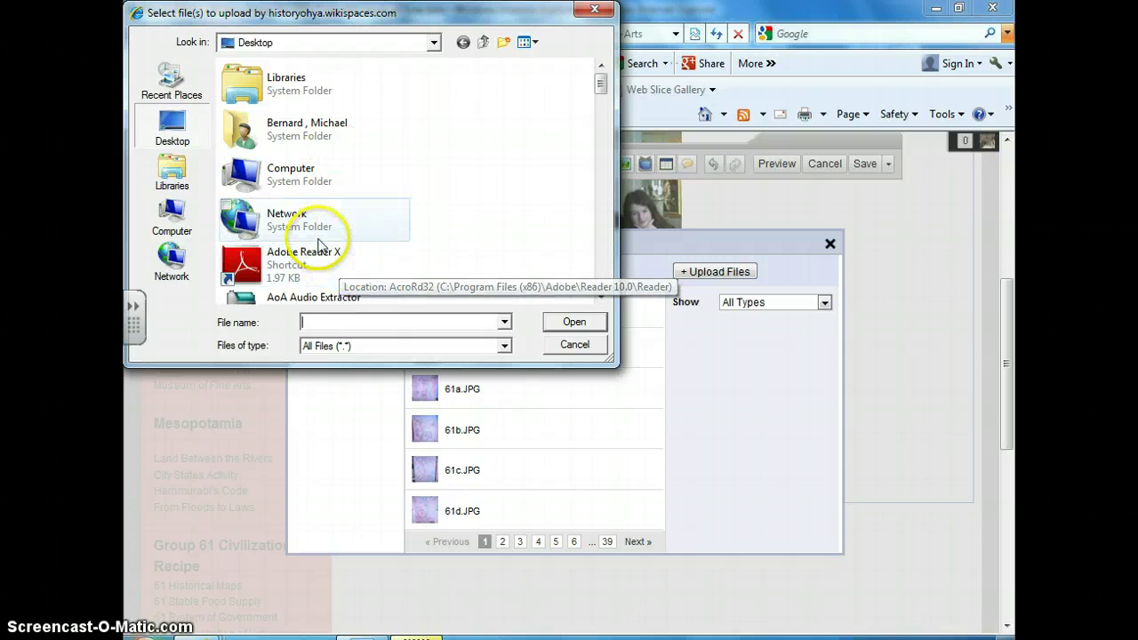
Step: Browse to the DCIM\100OLYMP folder on Removable Disk (E:)
{"action": "left_click", "coordinate": [189, 219]}
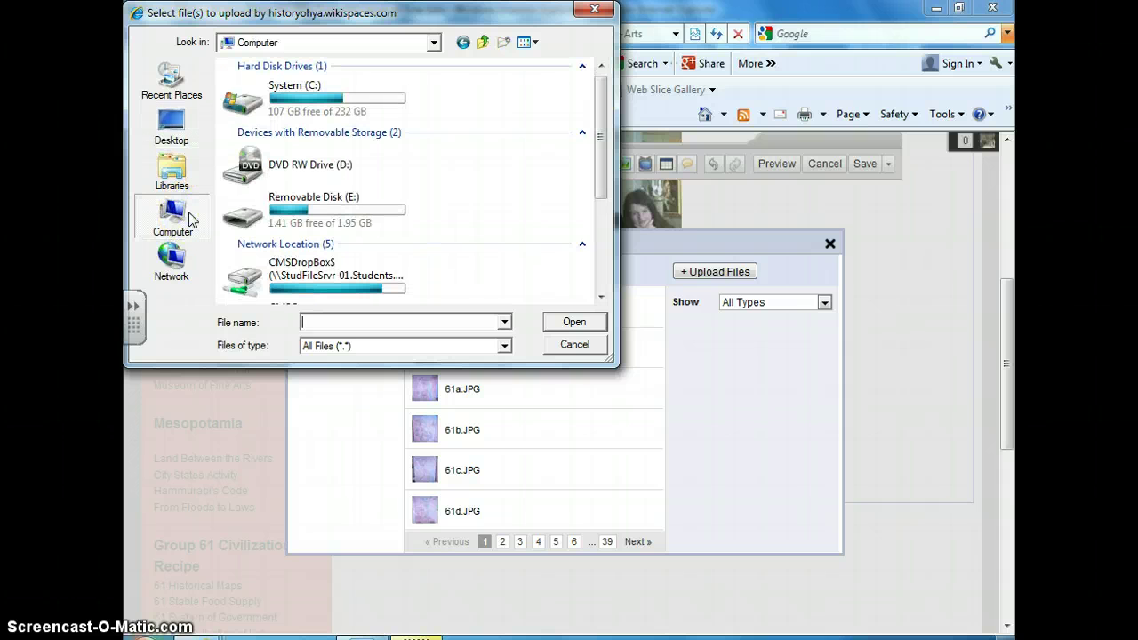
{"action": "left_click", "coordinate": [254, 210]}
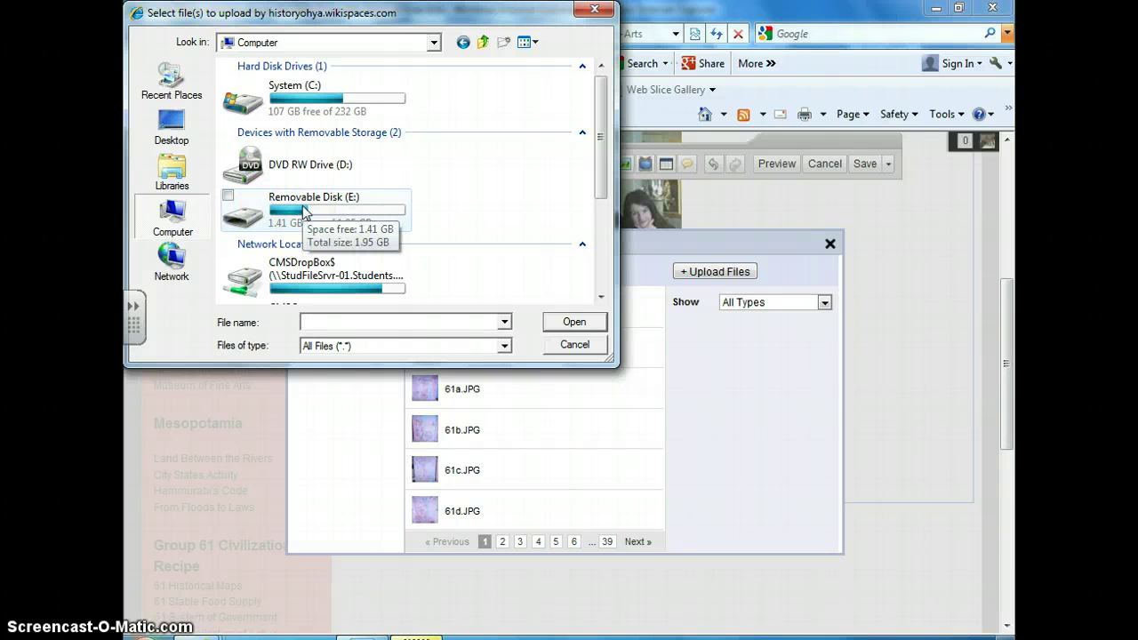
{"action": "left_click", "coordinate": [294, 210]}
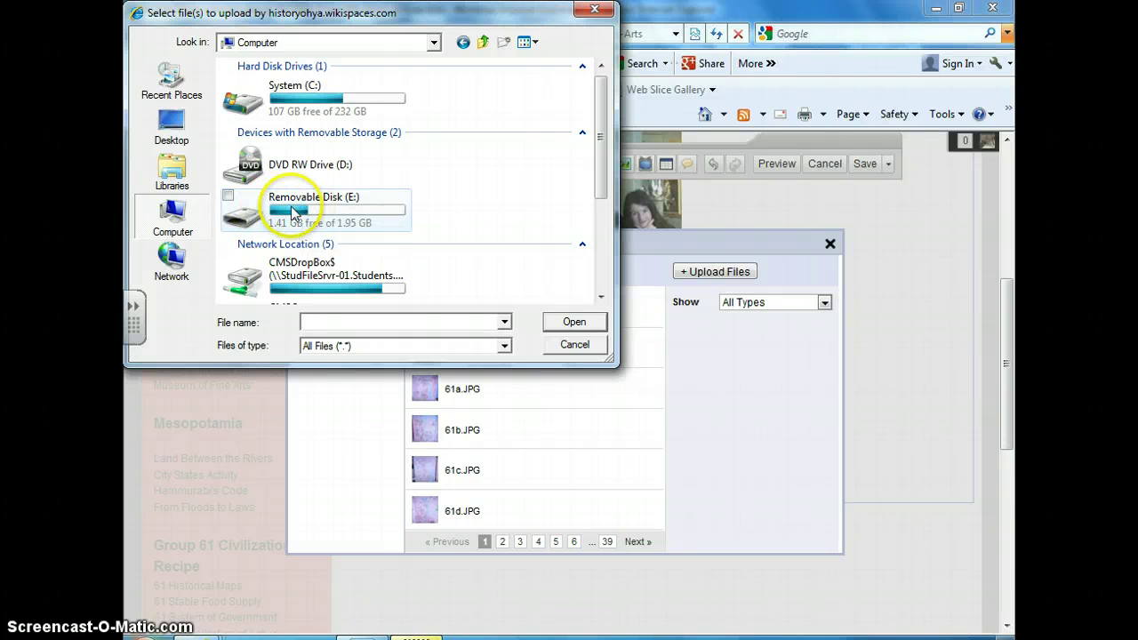
{"action": "double_click", "coordinate": [294, 211]}
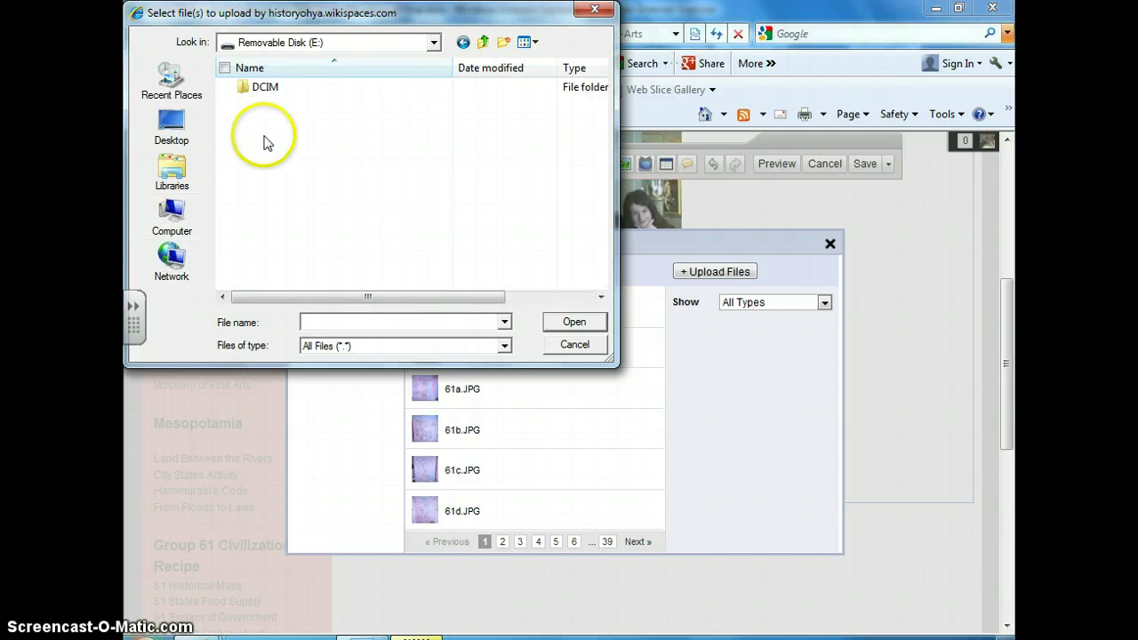
{"action": "double_click", "coordinate": [258, 86]}
{"action": "double_click", "coordinate": [265, 87]}
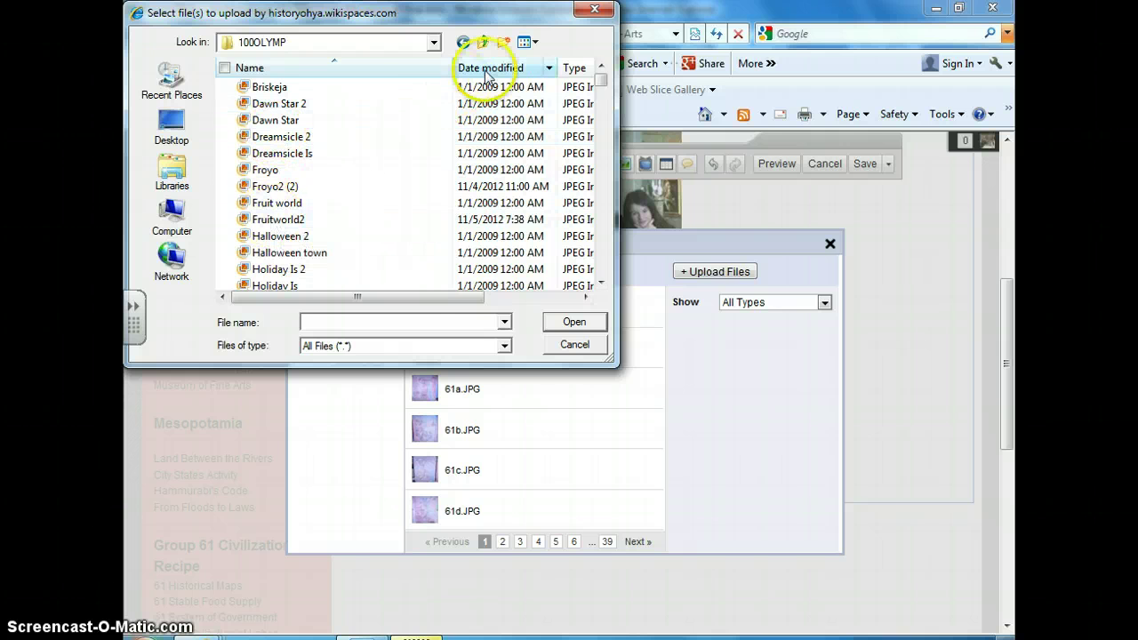
Step: Show the files as large thumbnails, then choose and upload photo P1010079
{"action": "left_click", "coordinate": [536, 42]}
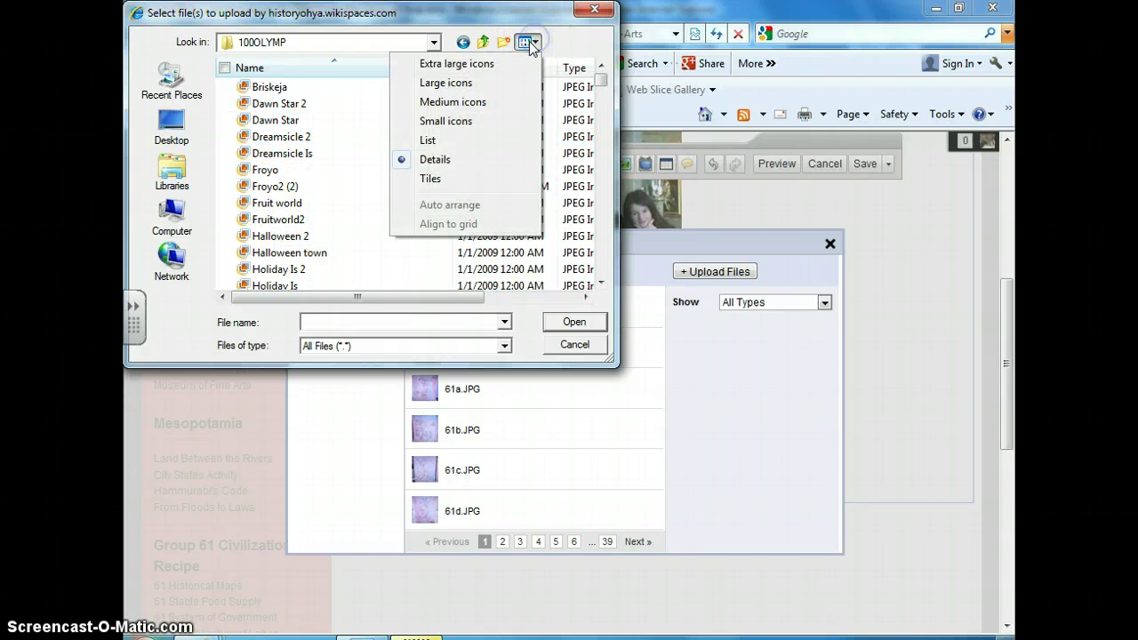
{"action": "left_click", "coordinate": [474, 84]}
{"action": "scroll", "coordinate": [443, 124], "scroll_direction": "down", "scroll_amount": 5}
{"action": "scroll", "coordinate": [444, 145], "scroll_direction": "down", "scroll_amount": 10}
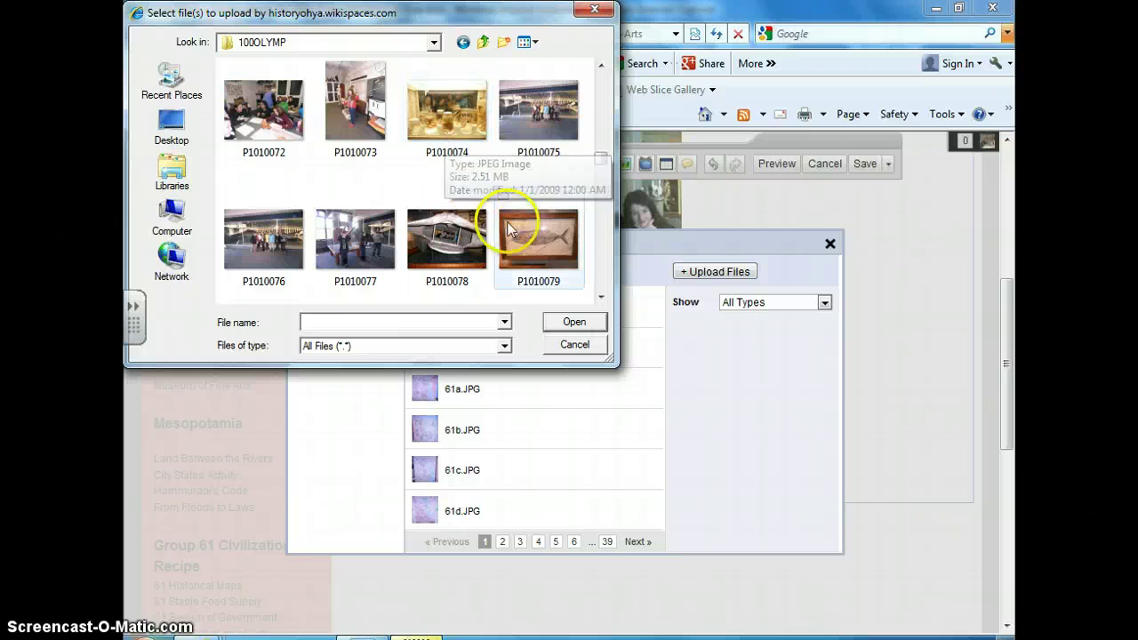
{"action": "left_click", "coordinate": [535, 233]}
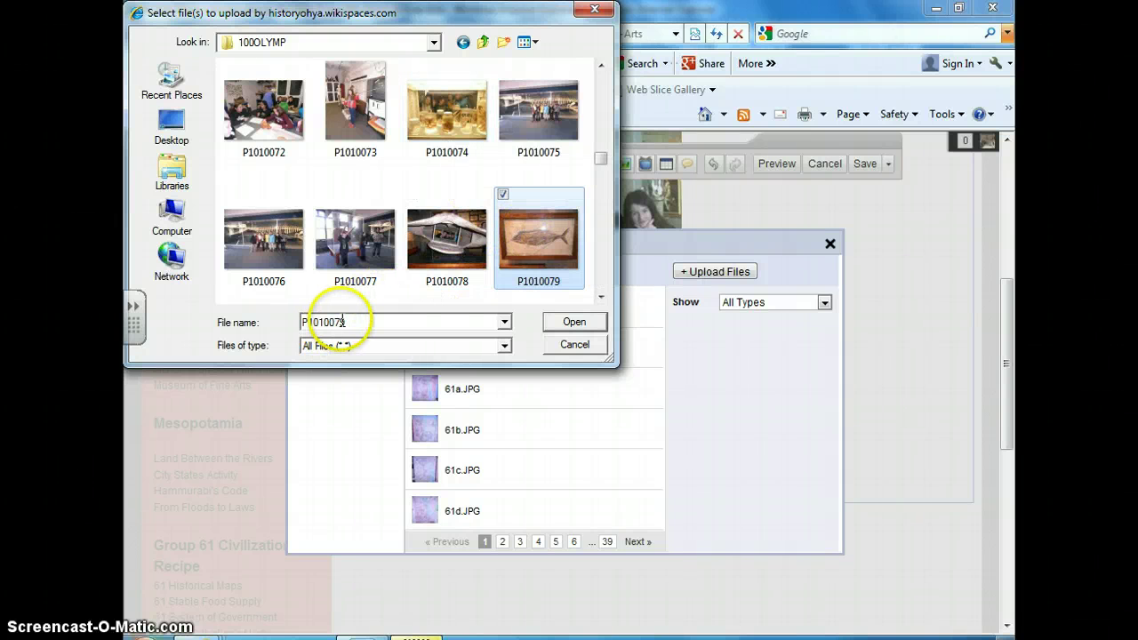
{"action": "left_click", "coordinate": [571, 326]}
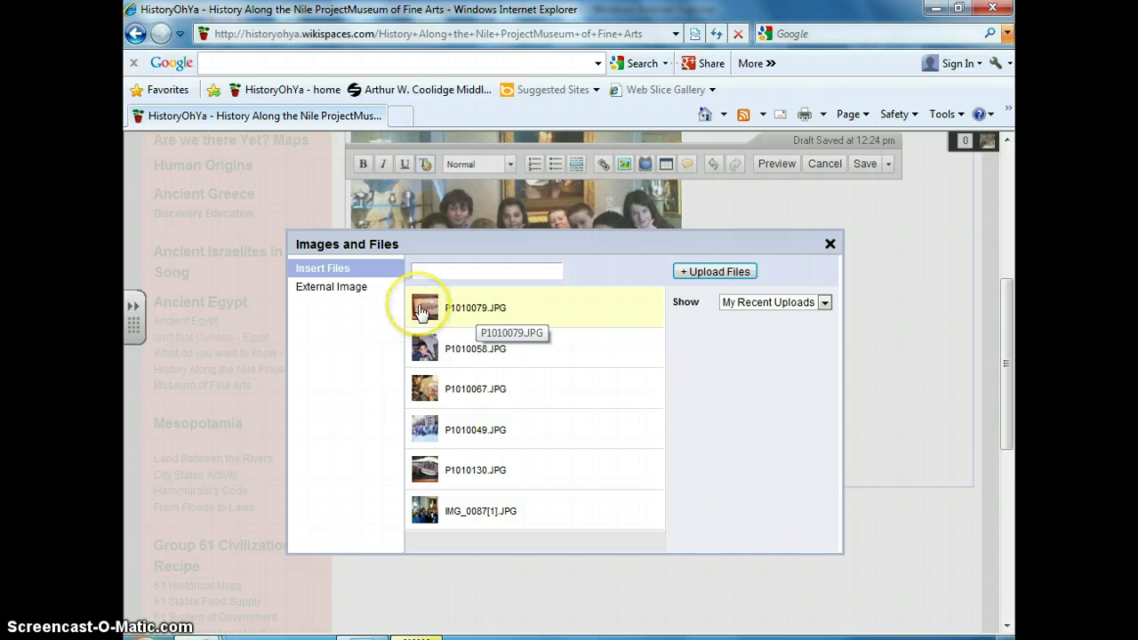
Step: Insert P1010079.JPG from My Recent Uploads into the page below the students' photo
{"action": "left_click", "coordinate": [473, 306]}
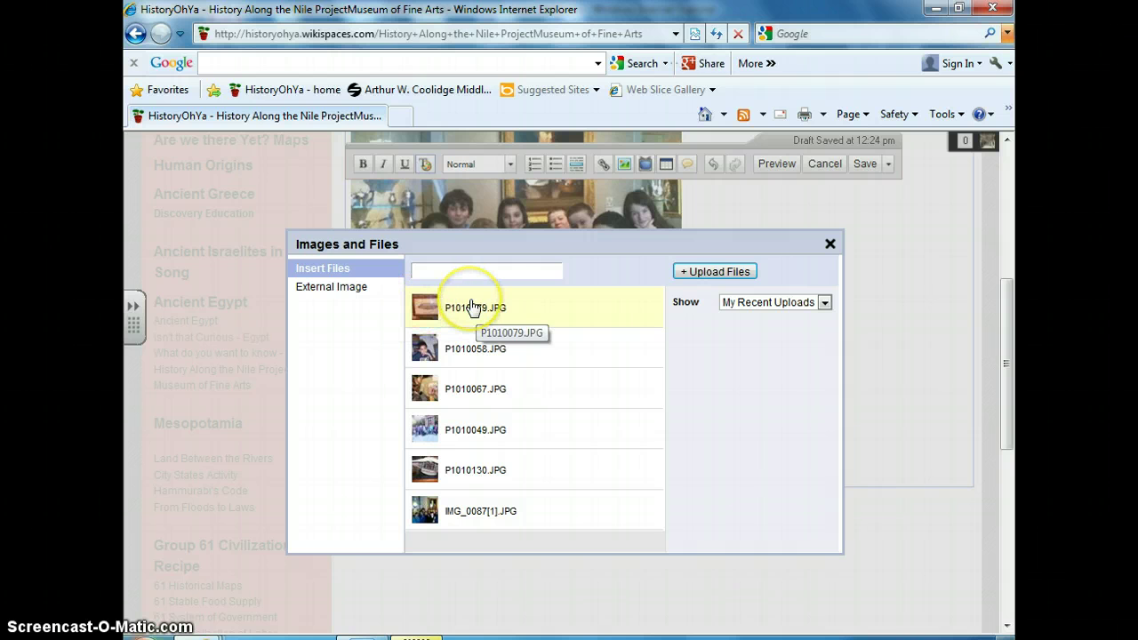
{"action": "left_click", "coordinate": [472, 306]}
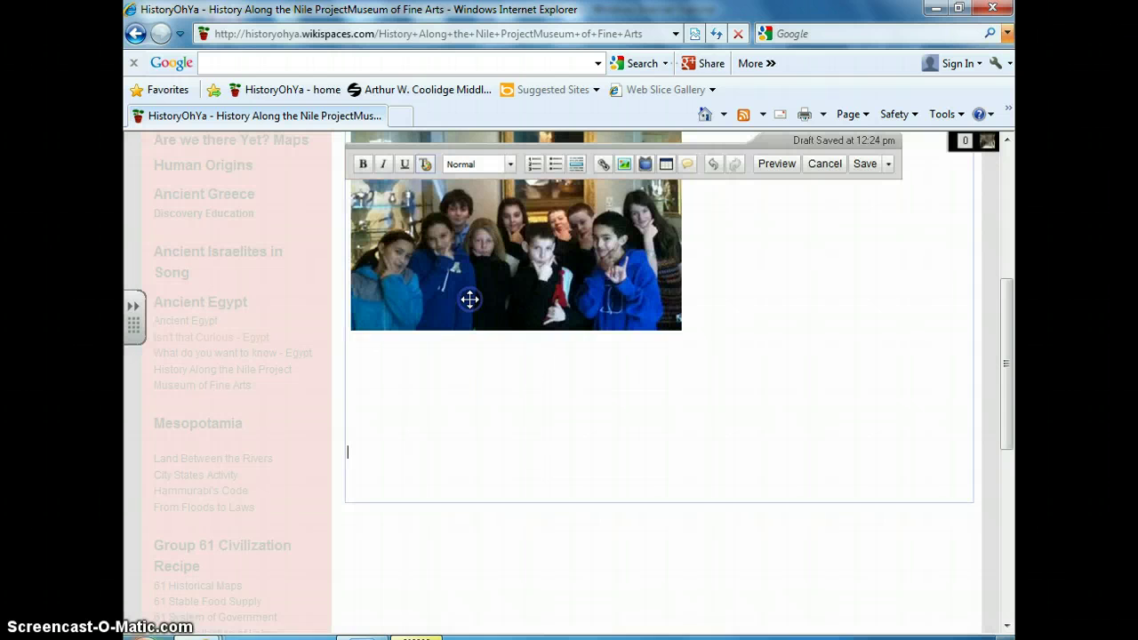
{"action": "left_click", "coordinate": [469, 300]}
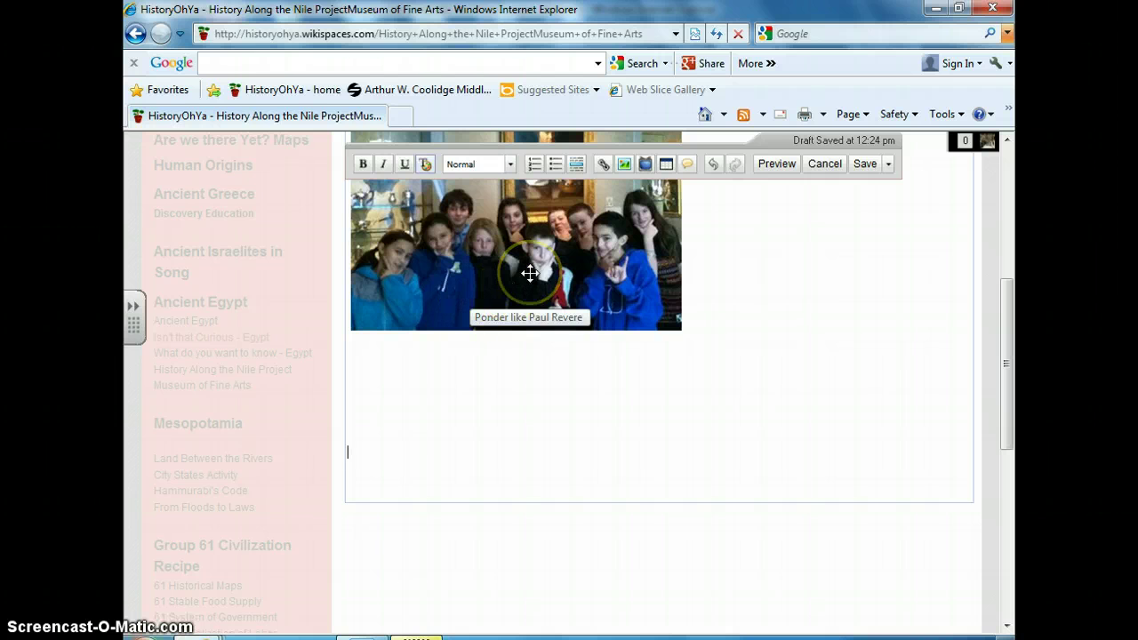
Step: Shrink the fossil photo five steps with Size minus to match the group photo's width
{"action": "scroll", "coordinate": [530, 273], "scroll_direction": "down", "scroll_amount": 3}
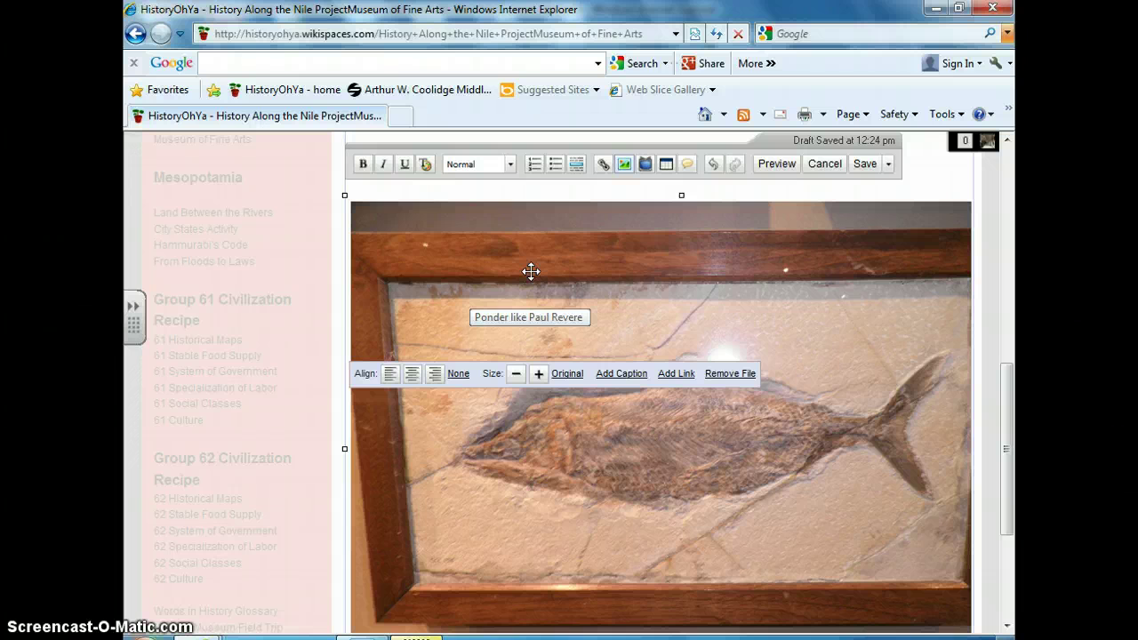
{"action": "scroll", "coordinate": [531, 271], "scroll_direction": "up", "scroll_amount": 2}
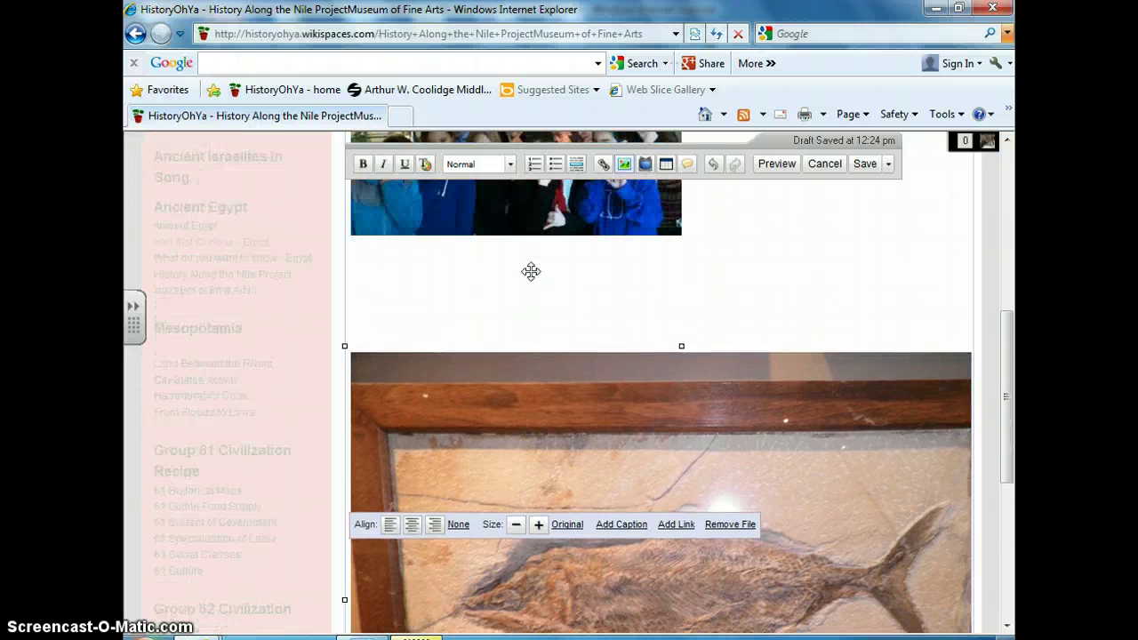
{"action": "scroll", "coordinate": [531, 271], "scroll_direction": "up", "scroll_amount": 2}
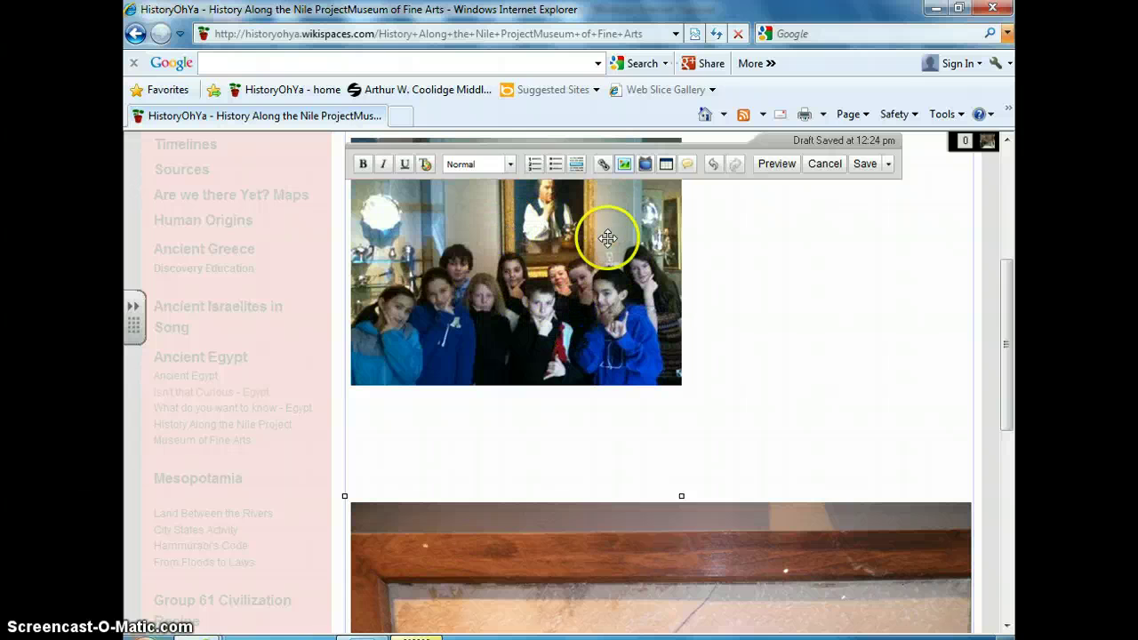
{"action": "scroll", "coordinate": [564, 279], "scroll_direction": "down", "scroll_amount": 3}
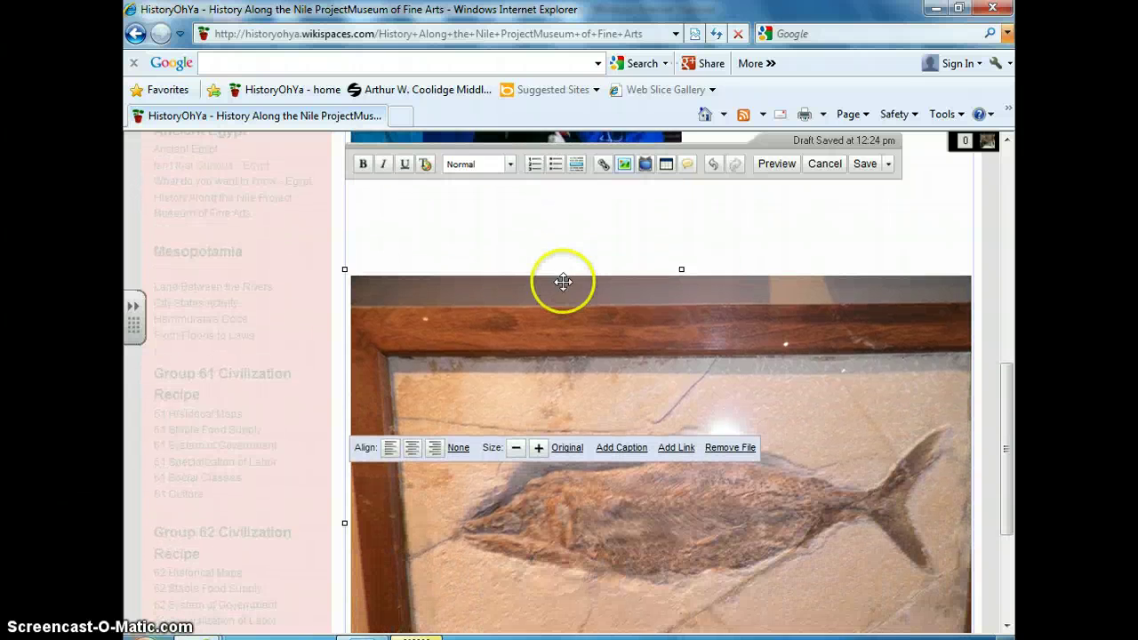
{"action": "scroll", "coordinate": [563, 282], "scroll_direction": "down", "scroll_amount": 1}
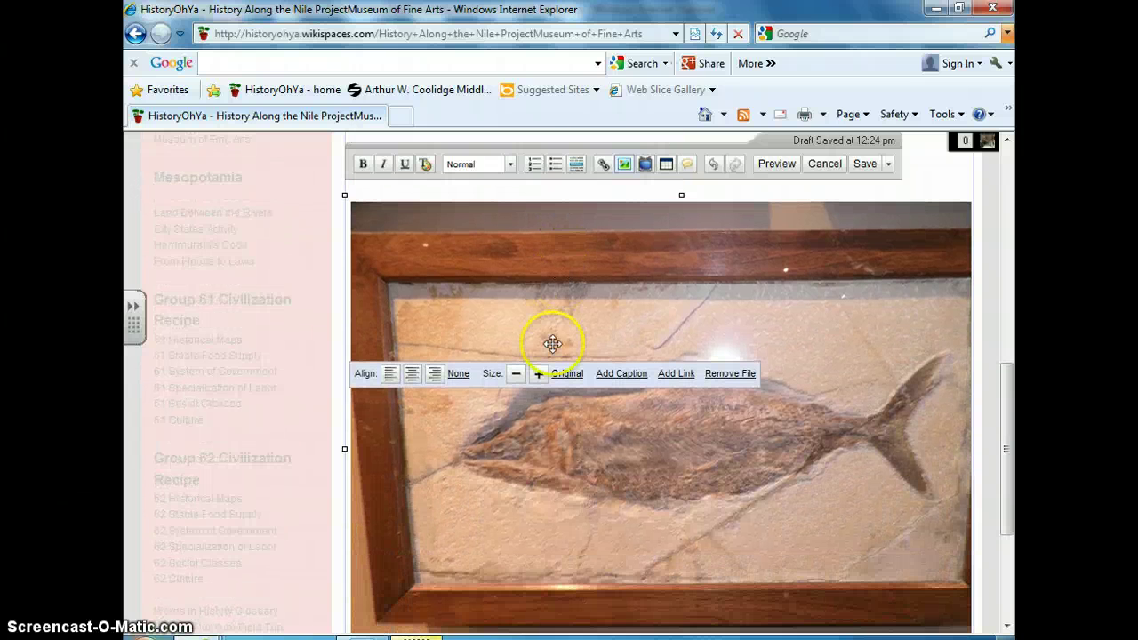
{"action": "left_click", "coordinate": [517, 374]}
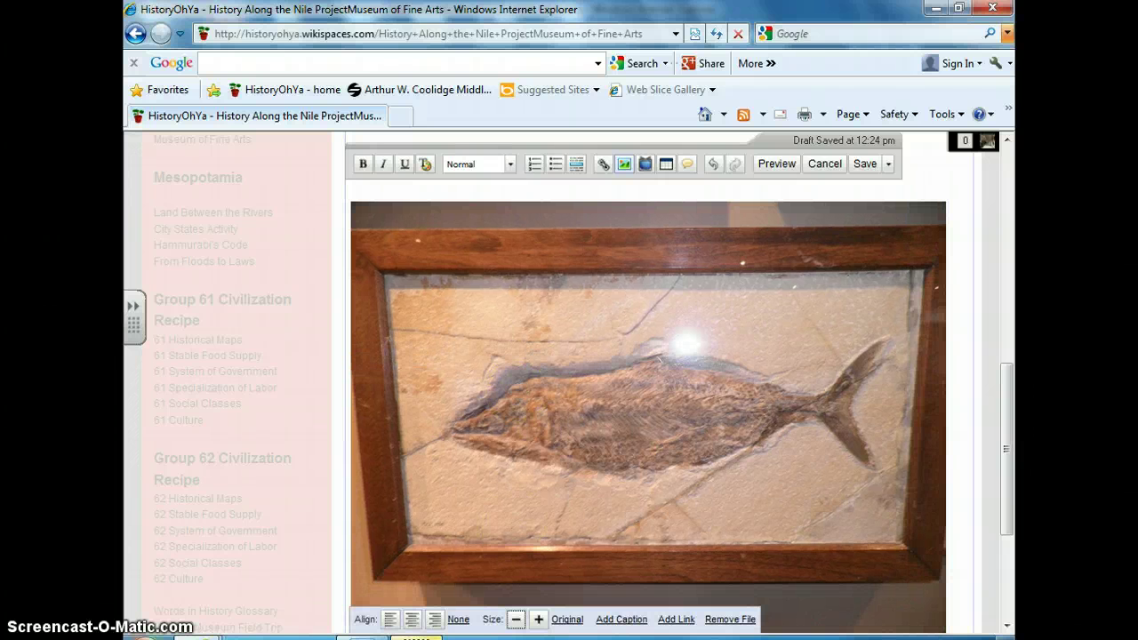
{"action": "left_click", "coordinate": [515, 618]}
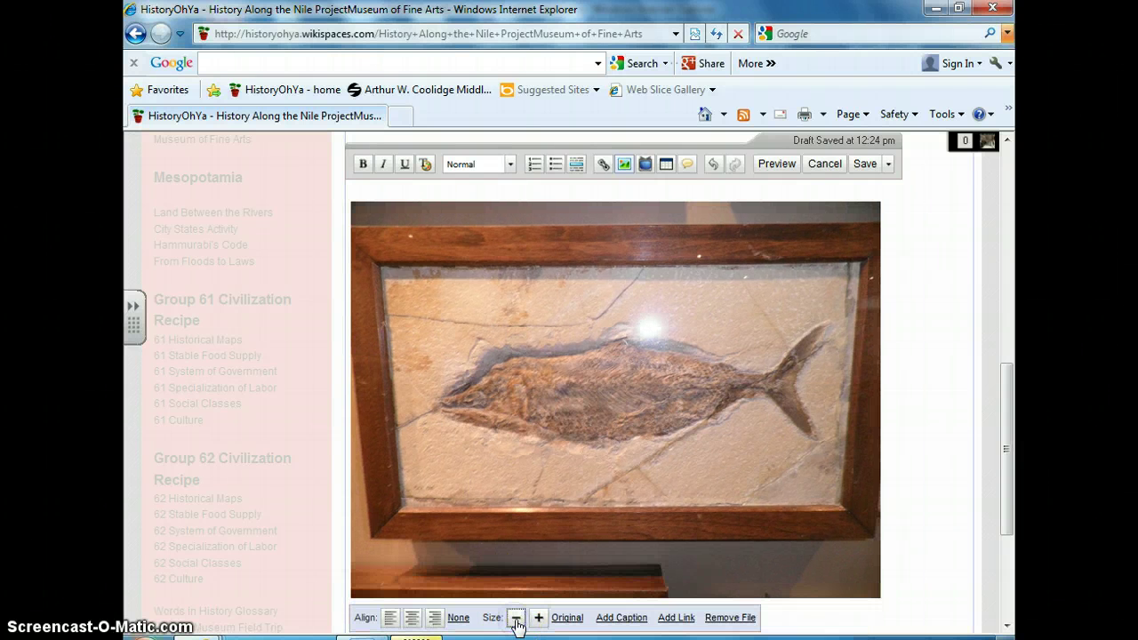
{"action": "left_click", "coordinate": [516, 620]}
{"action": "left_click", "coordinate": [516, 567]}
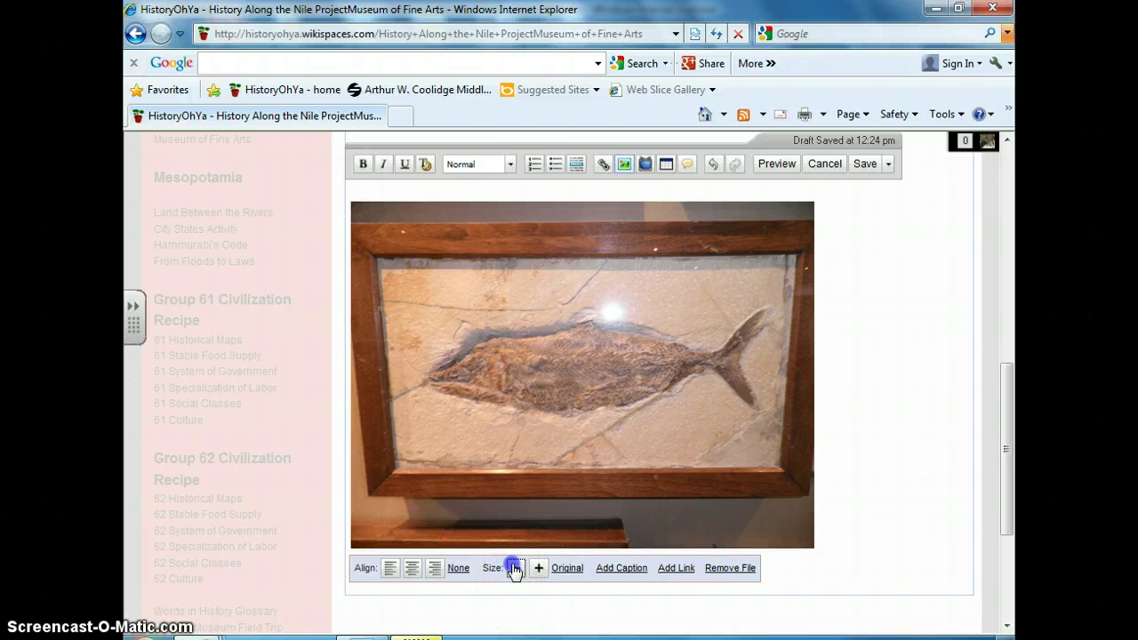
{"action": "left_click", "coordinate": [515, 518]}
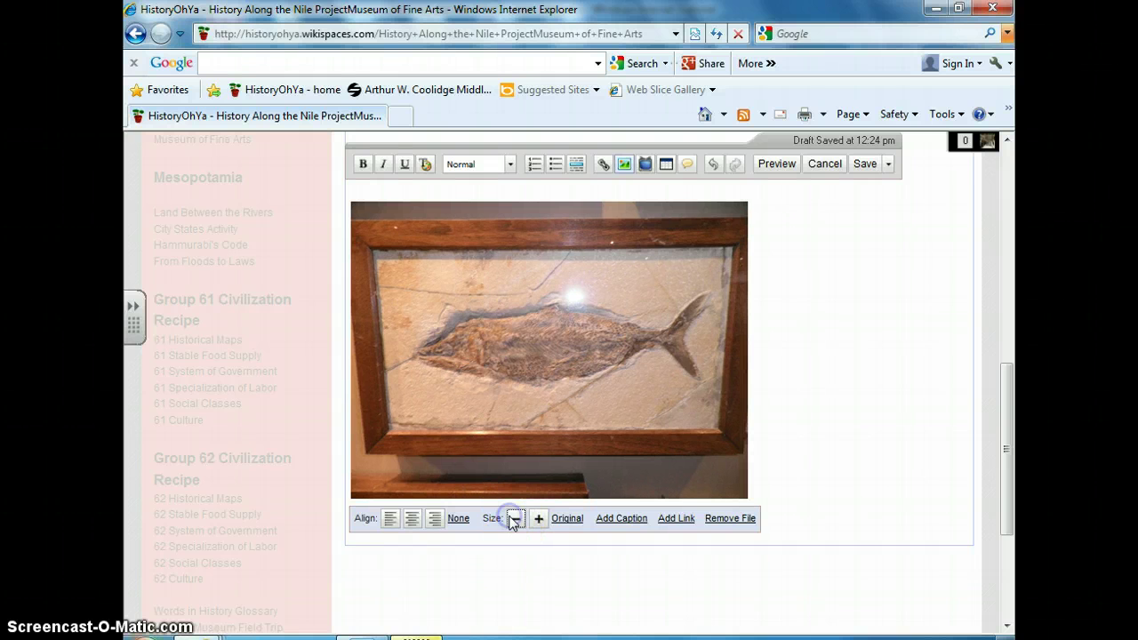
{"action": "scroll", "coordinate": [521, 490], "scroll_direction": "up", "scroll_amount": 1}
{"action": "scroll", "coordinate": [521, 477], "scroll_direction": "up", "scroll_amount": 6}
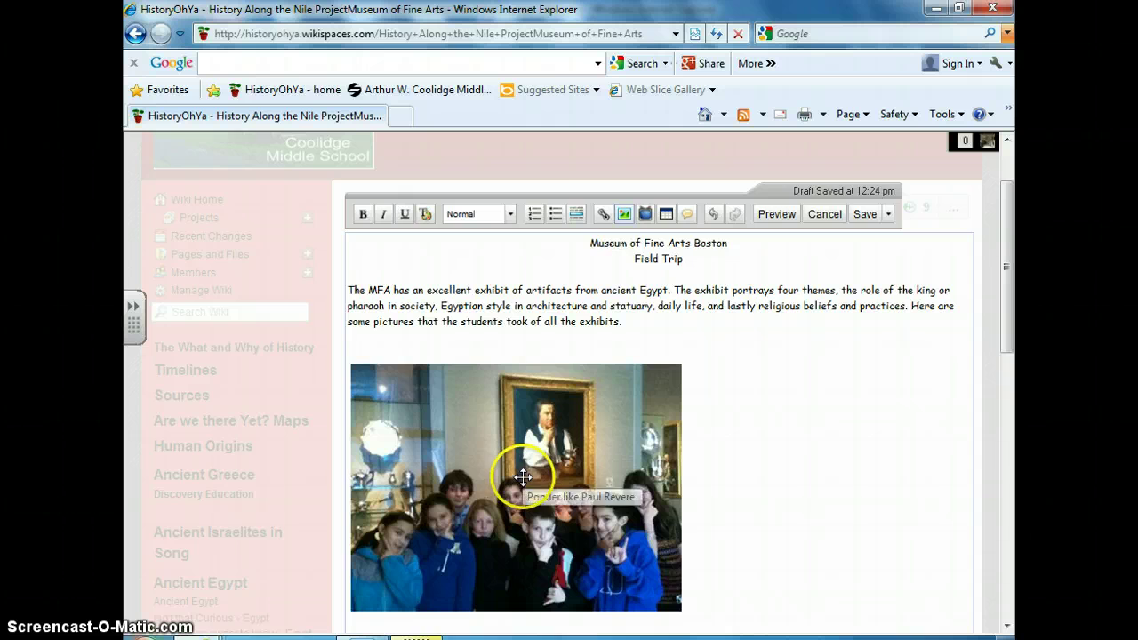
{"action": "scroll", "coordinate": [521, 475], "scroll_direction": "down", "scroll_amount": 4}
{"action": "scroll", "coordinate": [522, 477], "scroll_direction": "down", "scroll_amount": 3}
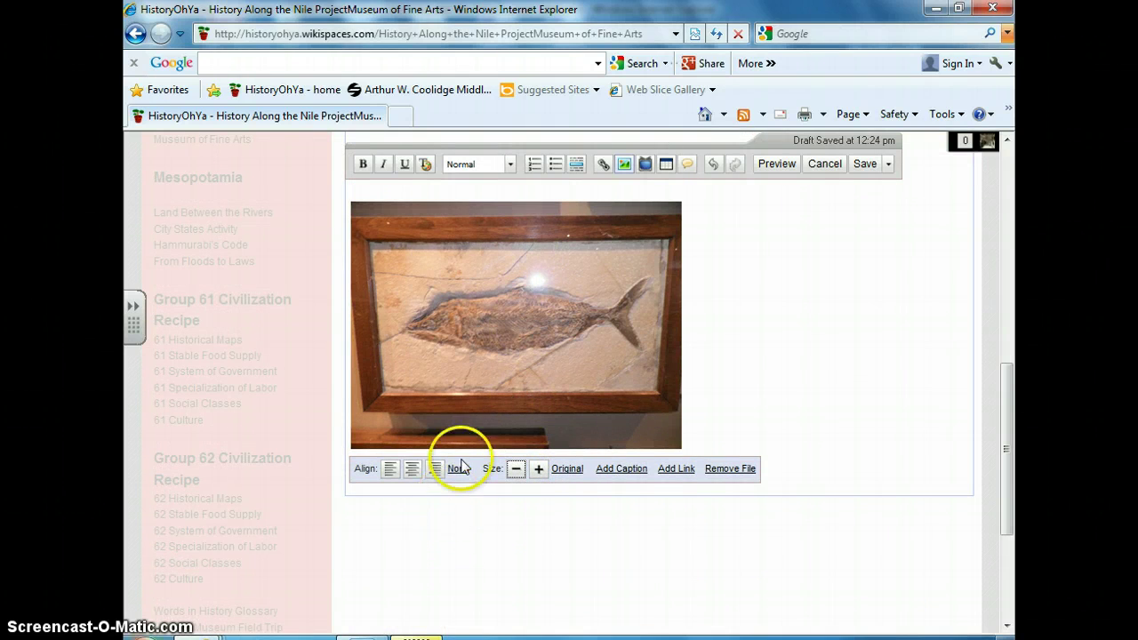
Step: Give the fossil photo the caption 'Fossil'
{"action": "left_click", "coordinate": [621, 469]}
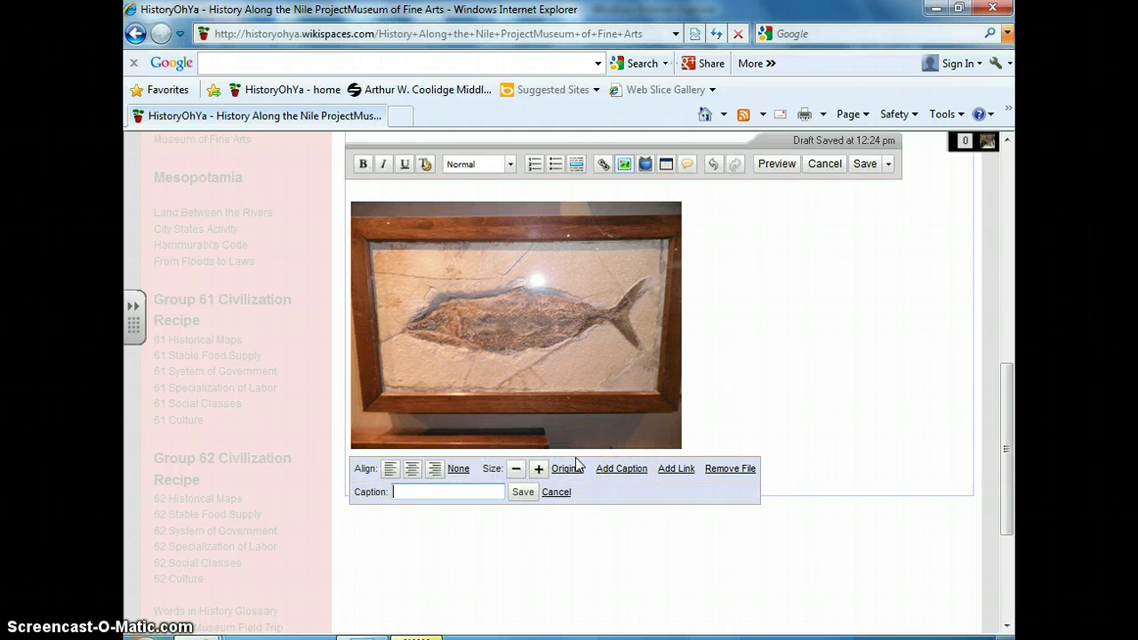
{"action": "type", "text": "Fossil"}
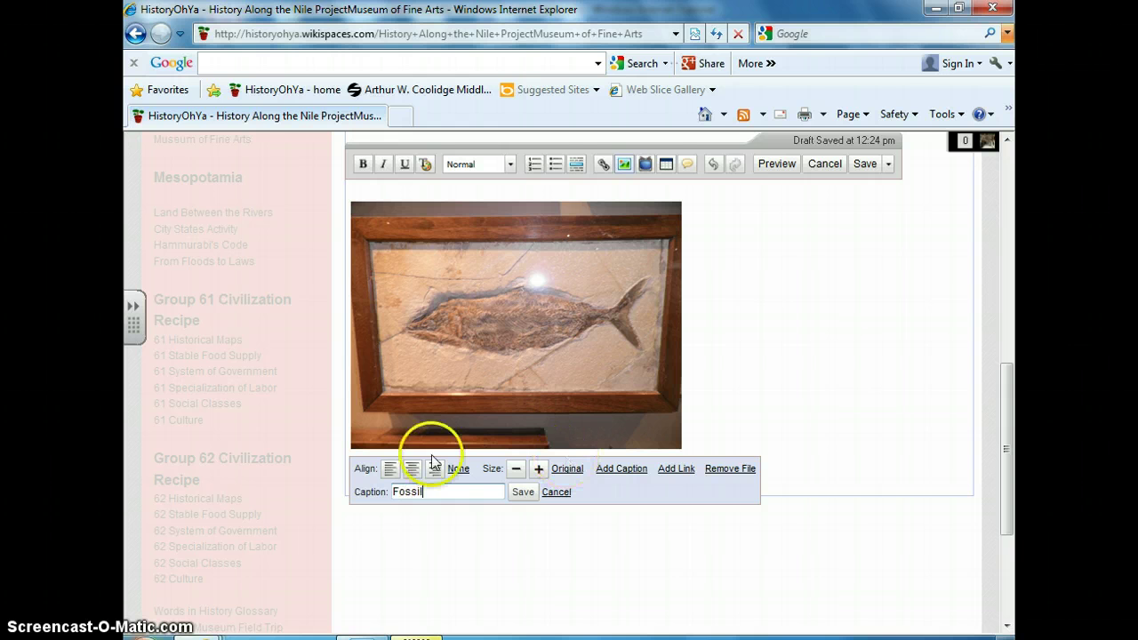
{"action": "left_click", "coordinate": [523, 493]}
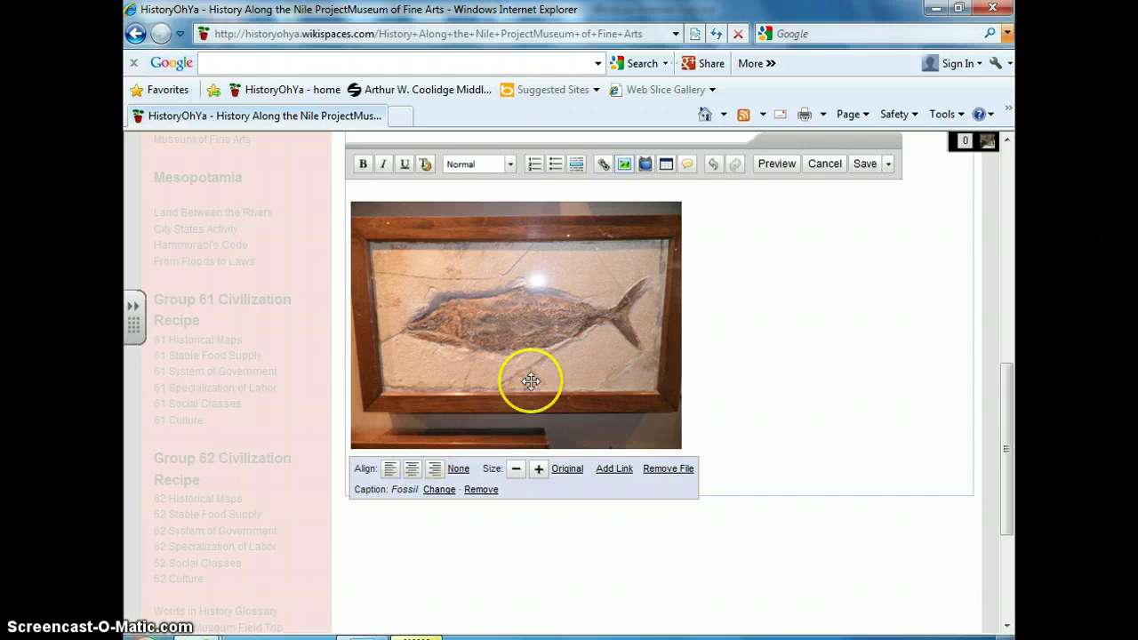
Step: Save the page edits and scroll down to check the captioned fossil photo
{"action": "left_click", "coordinate": [865, 165]}
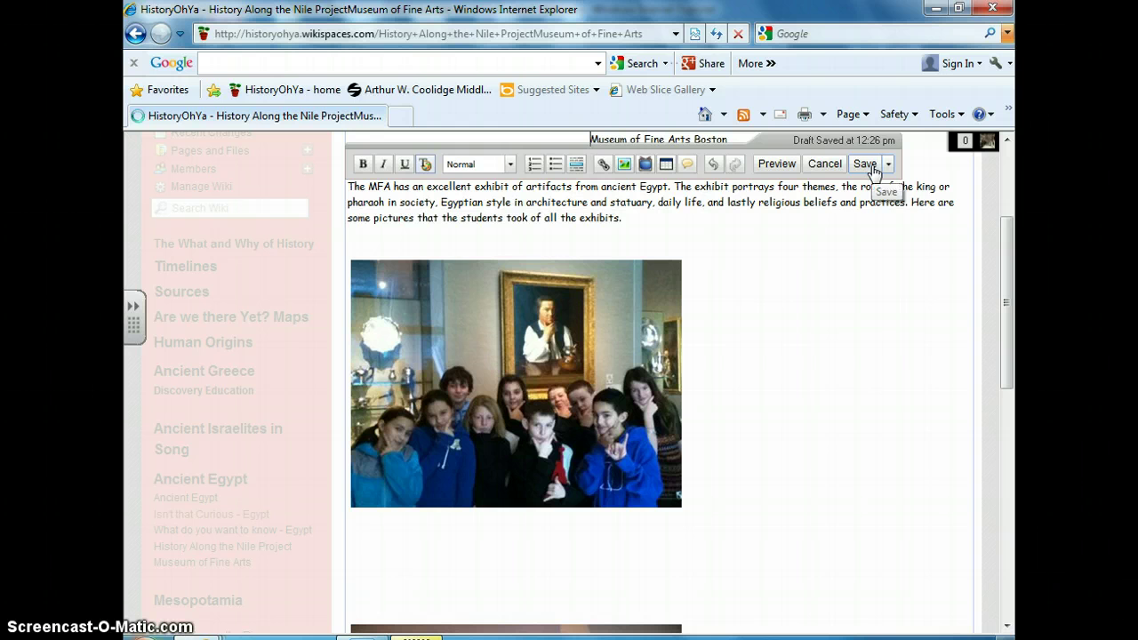
{"action": "scroll", "coordinate": [818, 287], "scroll_direction": "down", "scroll_amount": 10}
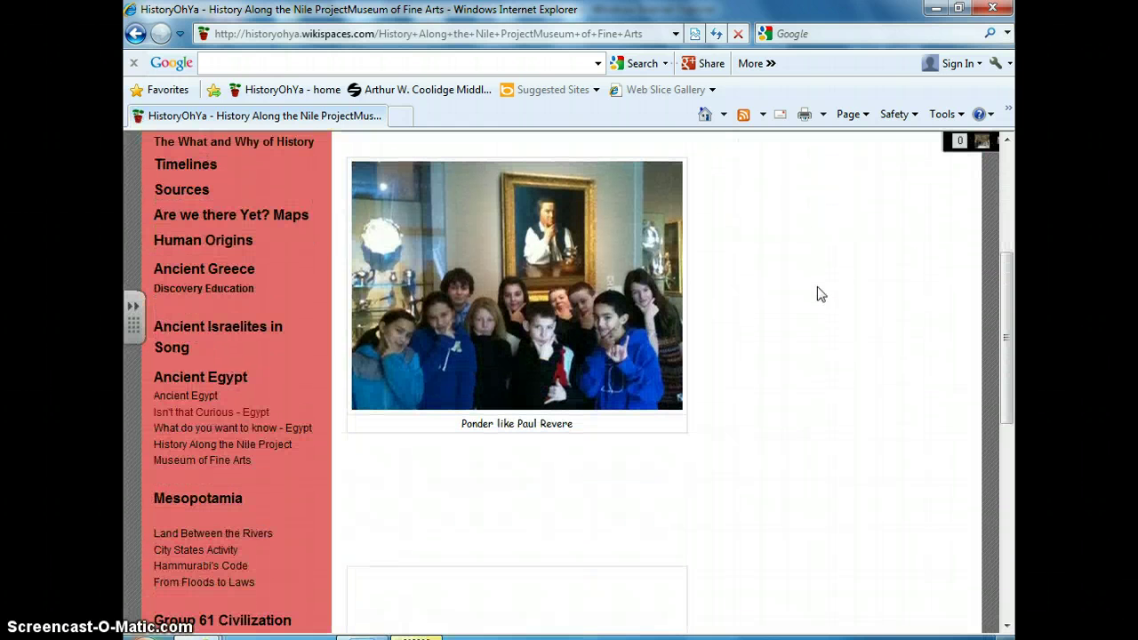